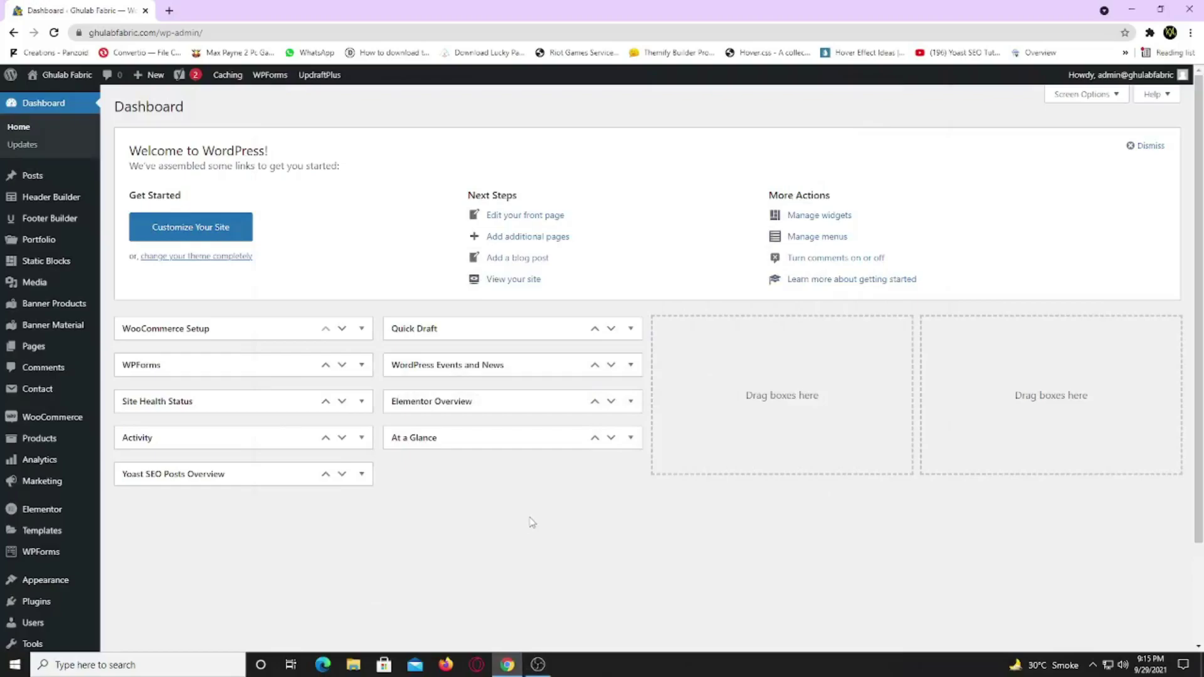
Step: Search the plugin directory for 'pwa' and install Super Progressive Web Apps
{"action": "mouse_move", "coordinate": [45, 604]}
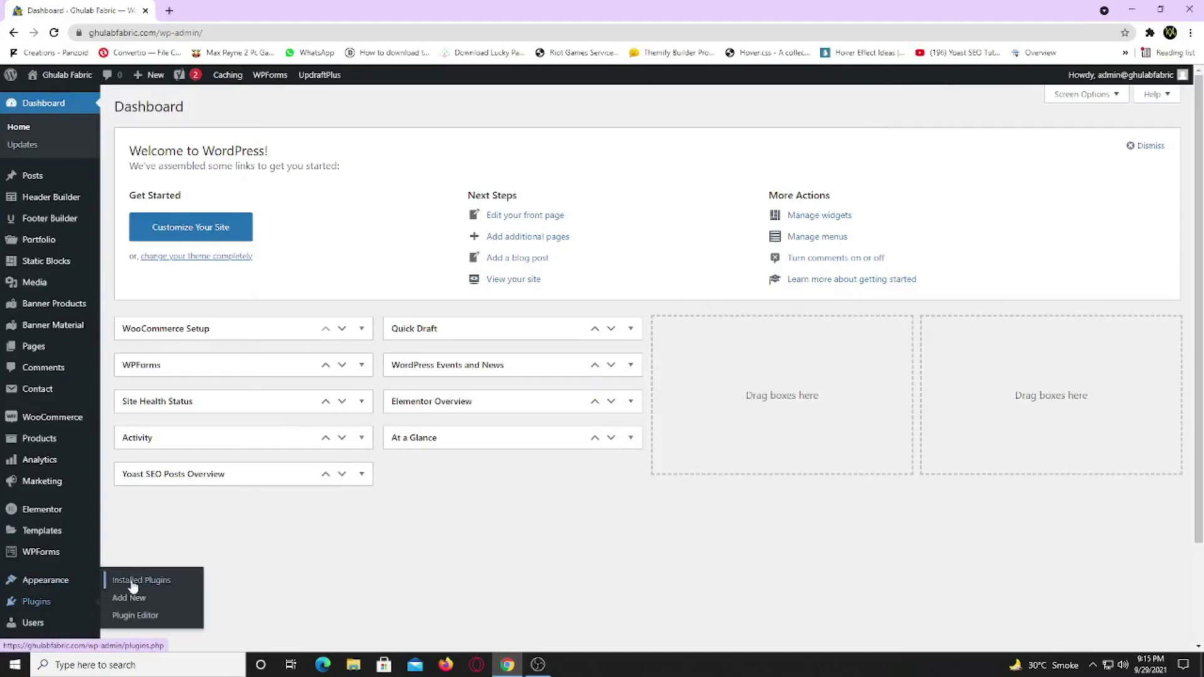
{"action": "left_click", "coordinate": [134, 601]}
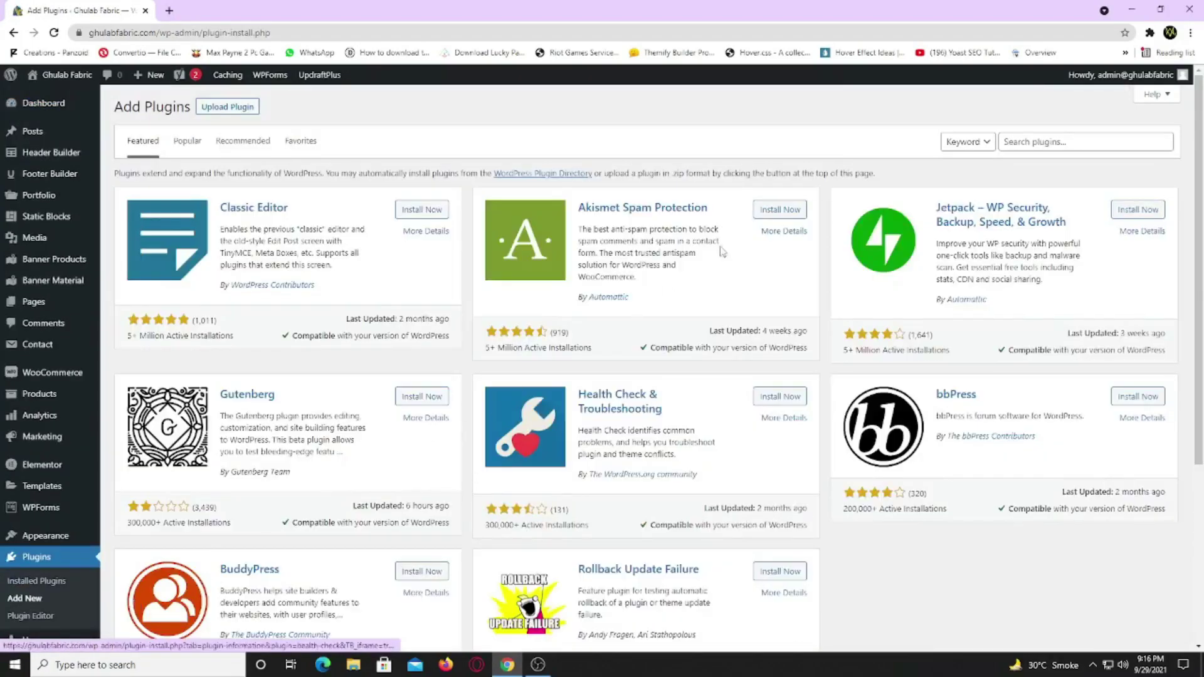
{"action": "left_click", "coordinate": [1020, 139]}
{"action": "type", "text": "pwa"}
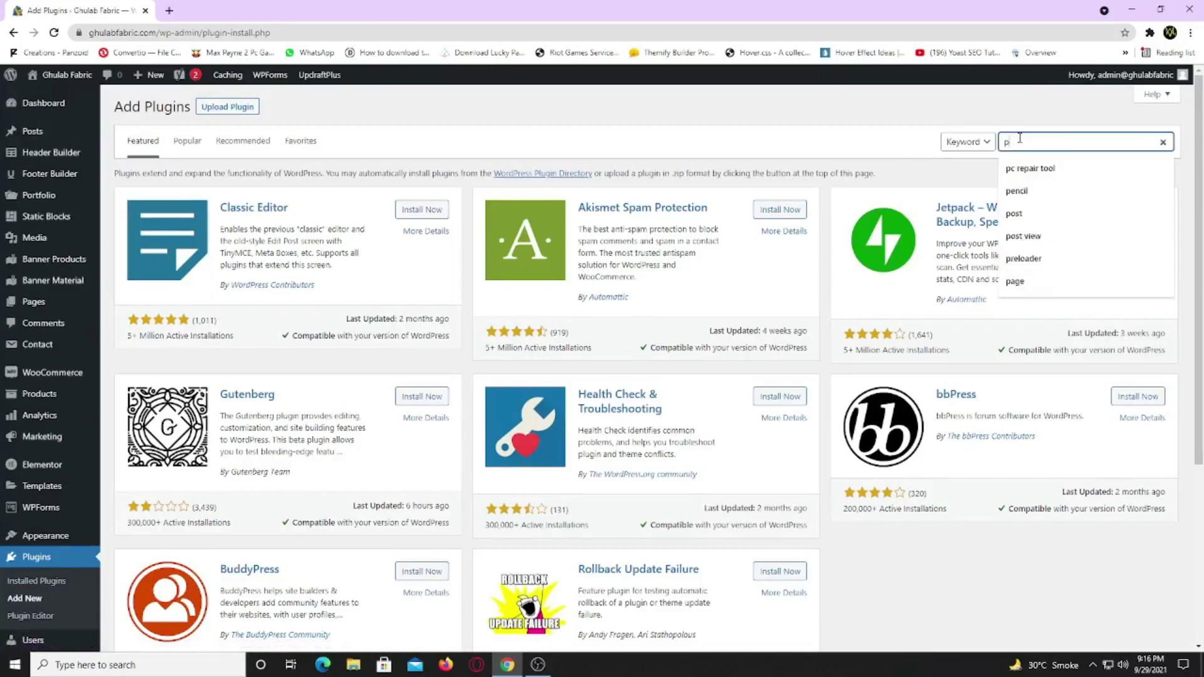
{"action": "double_click", "coordinate": [1020, 139]}
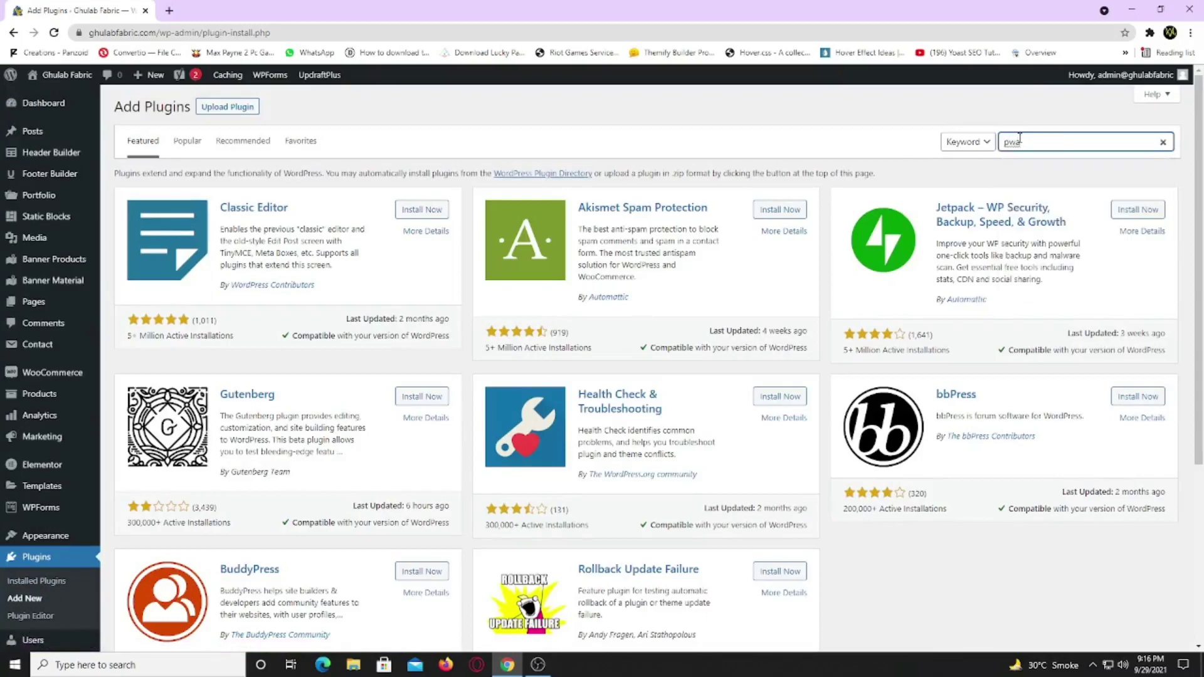
{"action": "key", "text": "Return"}
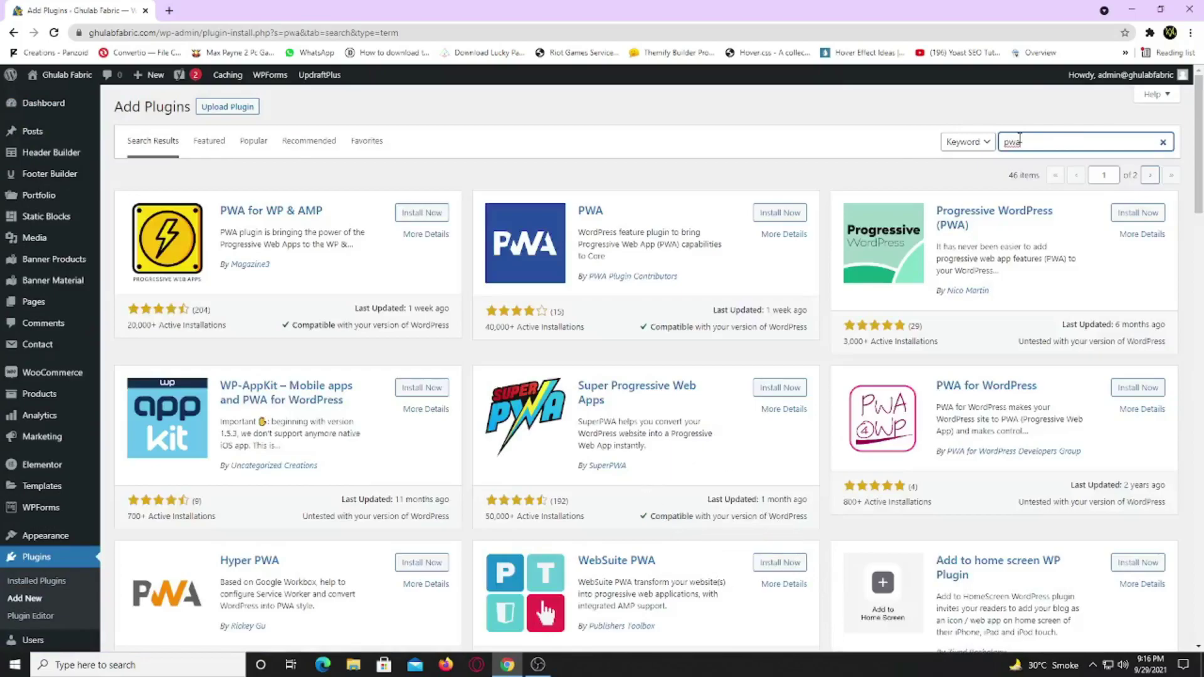
{"action": "left_click", "coordinate": [784, 397]}
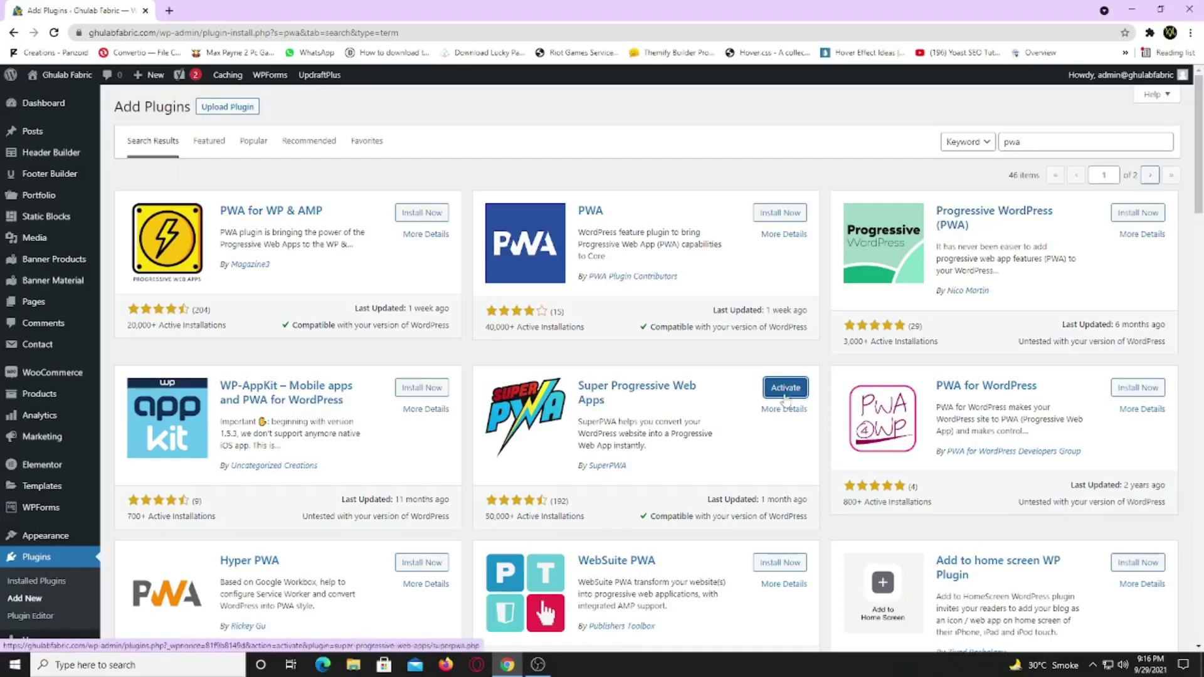
Step: Activate the plugin, then check Application Name, Short Name and the 'Exclusive Fabric Collection' description
{"action": "left_click", "coordinate": [785, 396]}
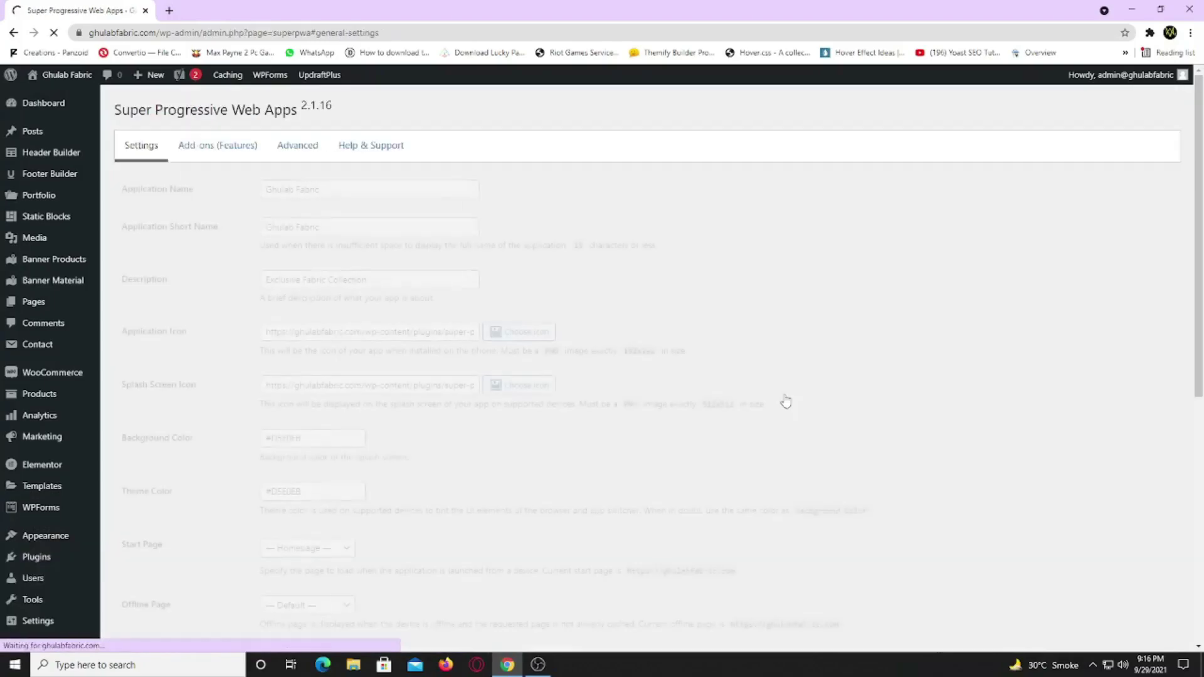
{"action": "left_click", "coordinate": [325, 189]}
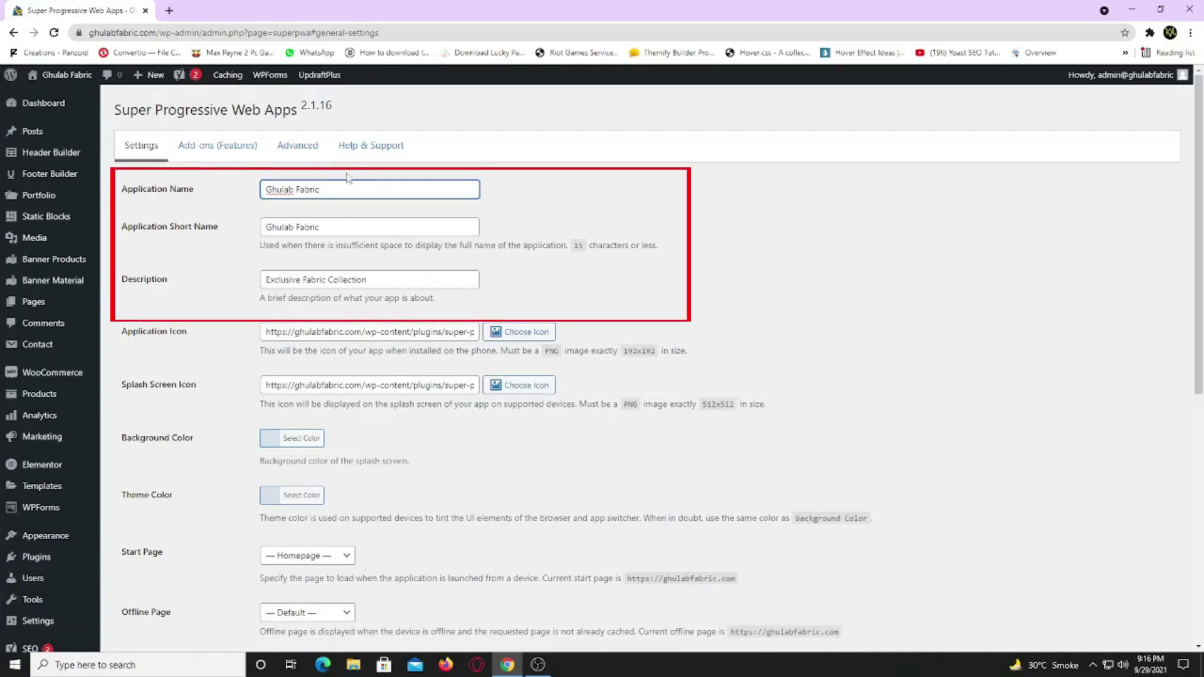
{"action": "left_click", "coordinate": [349, 178]}
{"action": "left_click", "coordinate": [332, 227]}
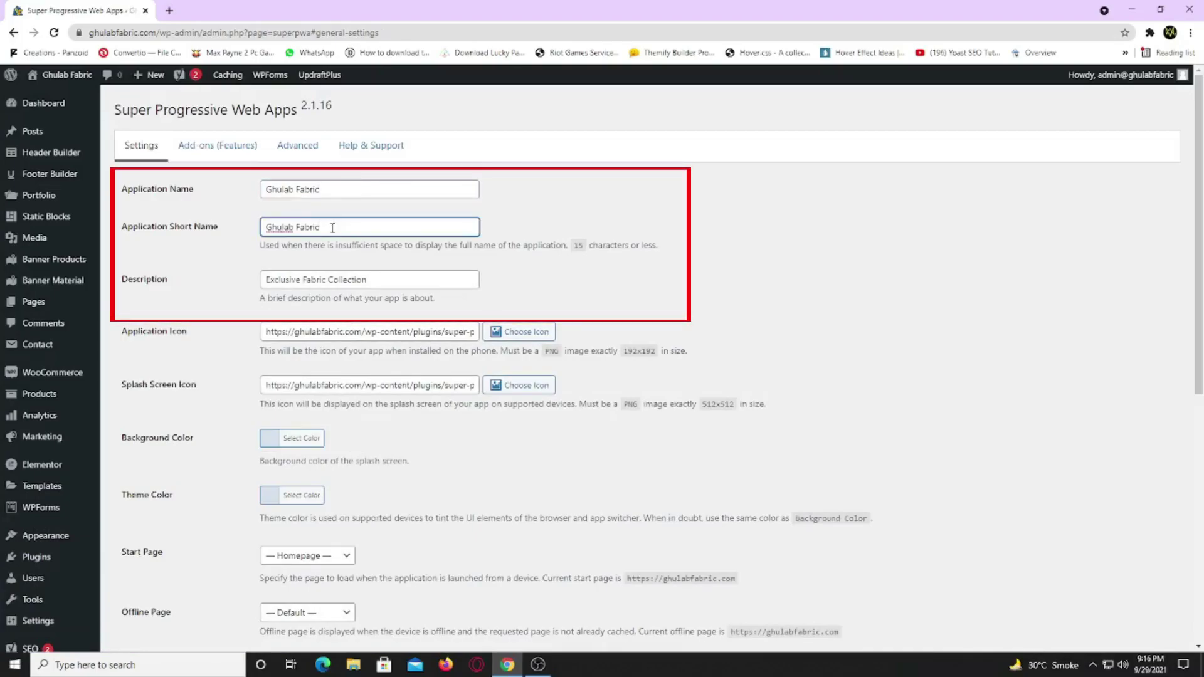
{"action": "left_click", "coordinate": [482, 215]}
{"action": "left_click", "coordinate": [398, 280]}
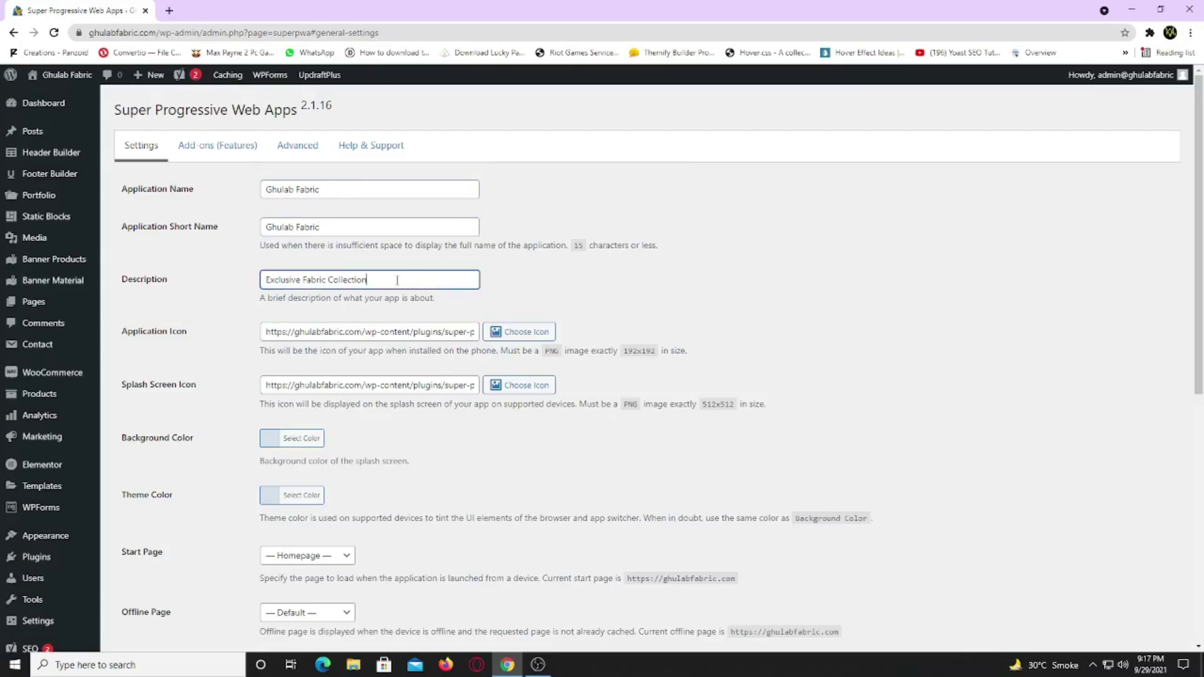
{"action": "left_click", "coordinate": [456, 312]}
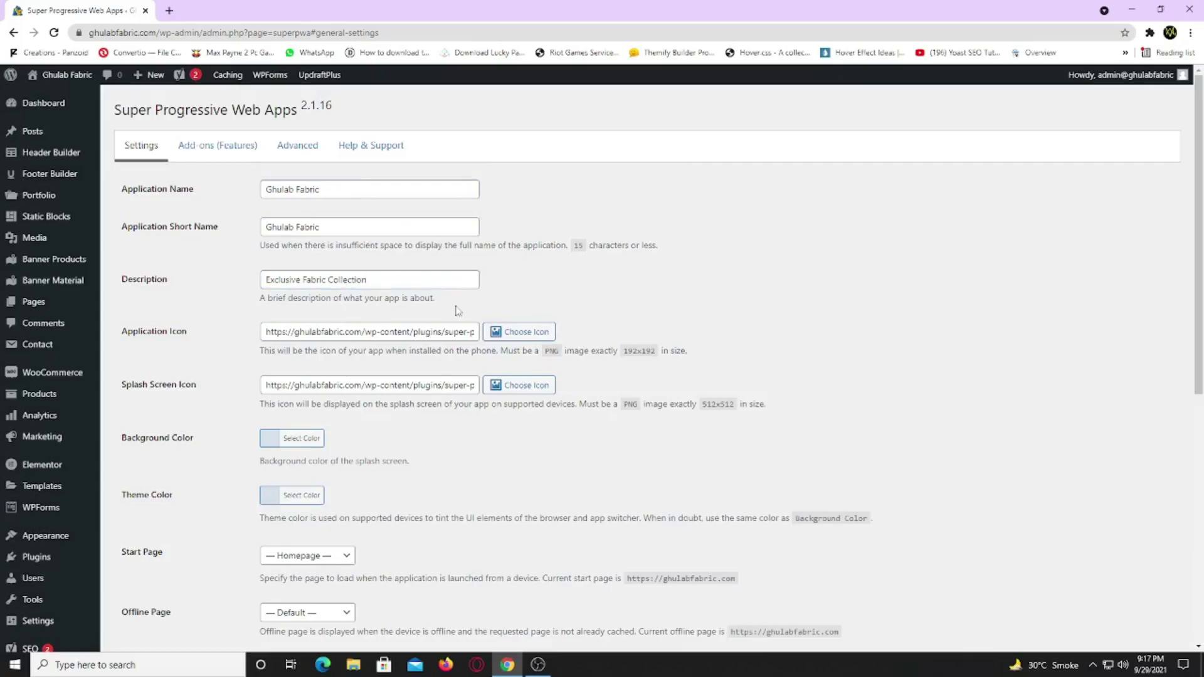
Step: Upload the logo image and set it as the application icon
{"action": "left_click", "coordinate": [525, 334]}
{"action": "left_click", "coordinate": [74, 131]}
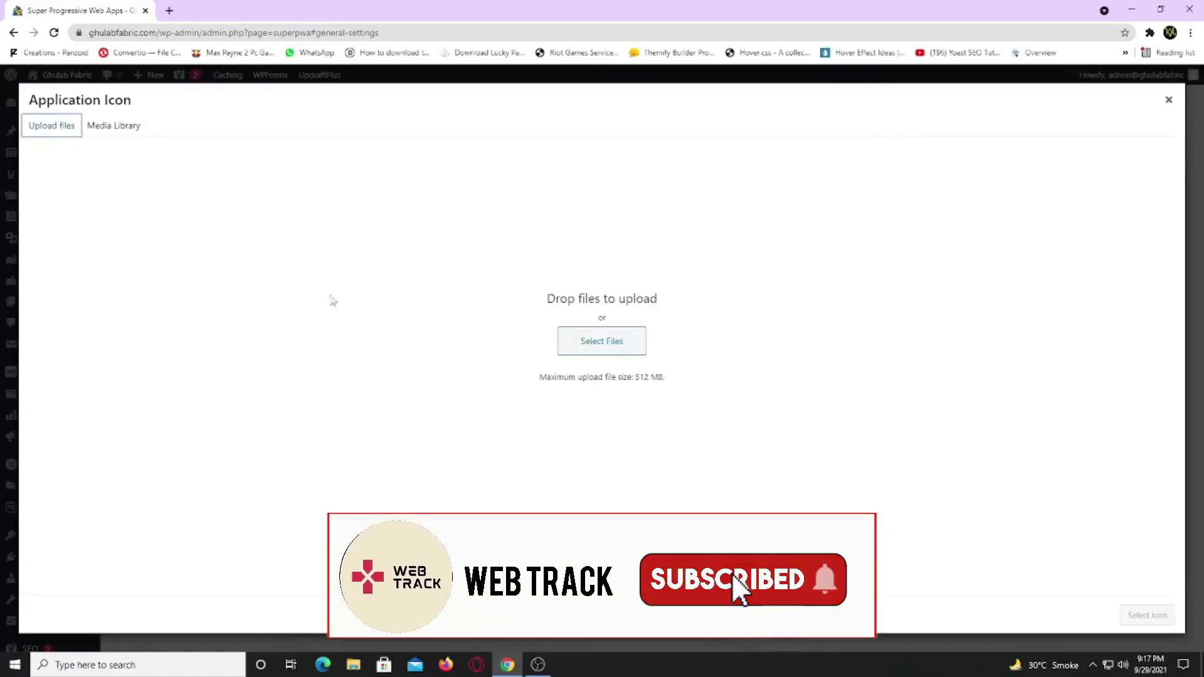
{"action": "left_click", "coordinate": [602, 341]}
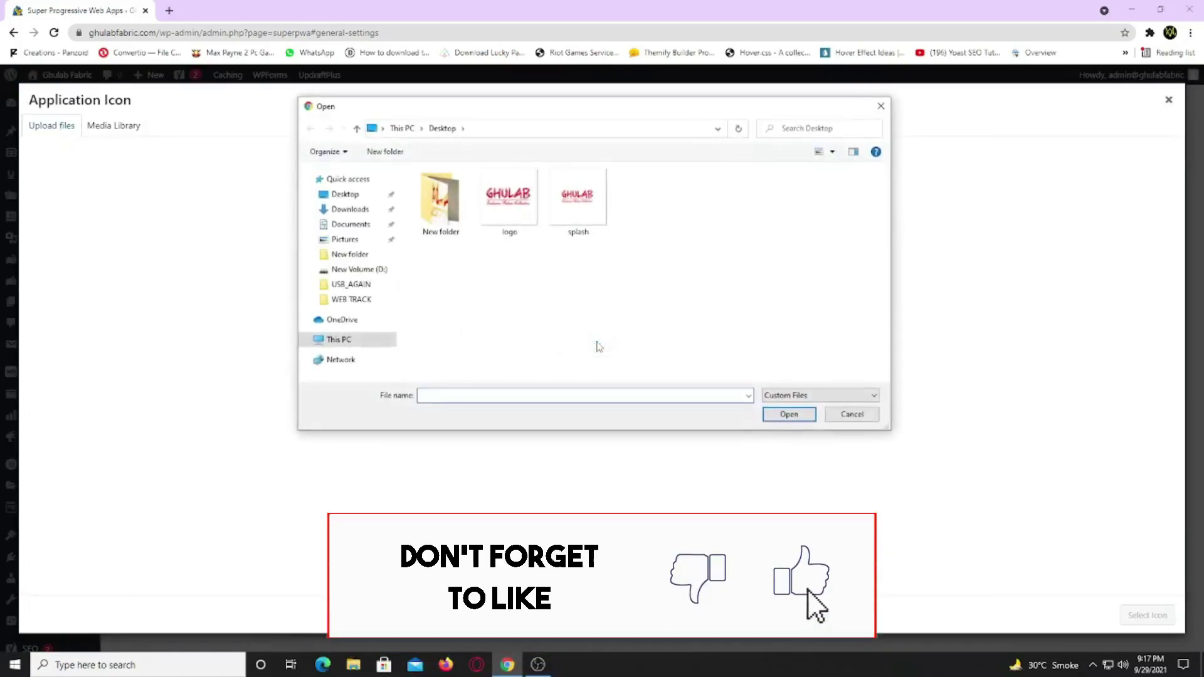
{"action": "left_click", "coordinate": [527, 230]}
{"action": "left_click", "coordinate": [789, 414]}
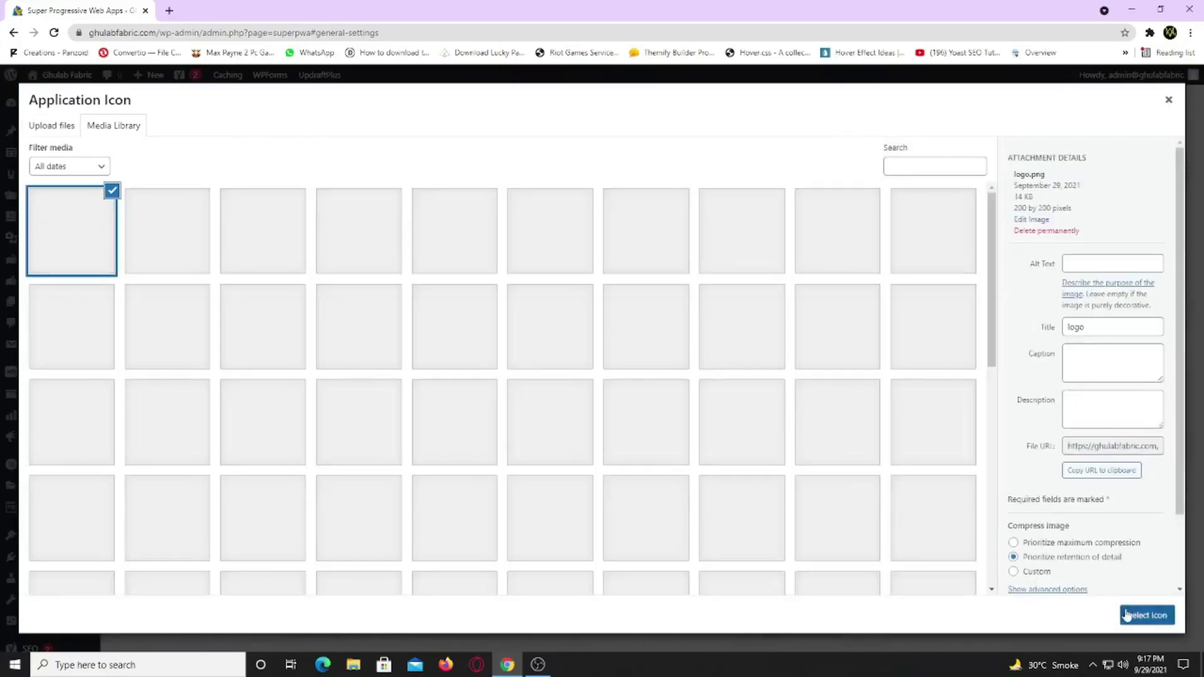
{"action": "left_click", "coordinate": [1135, 617]}
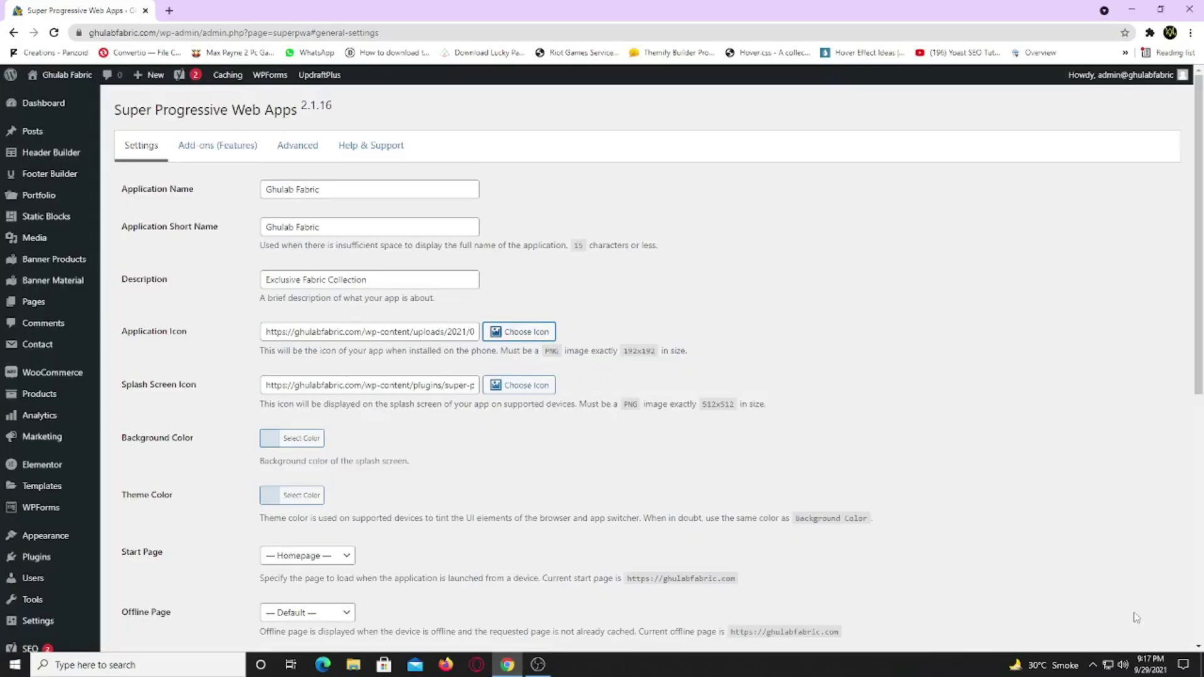
Step: Upload splash.png and set it as the Splash Screen Icon
{"action": "left_click", "coordinate": [508, 389]}
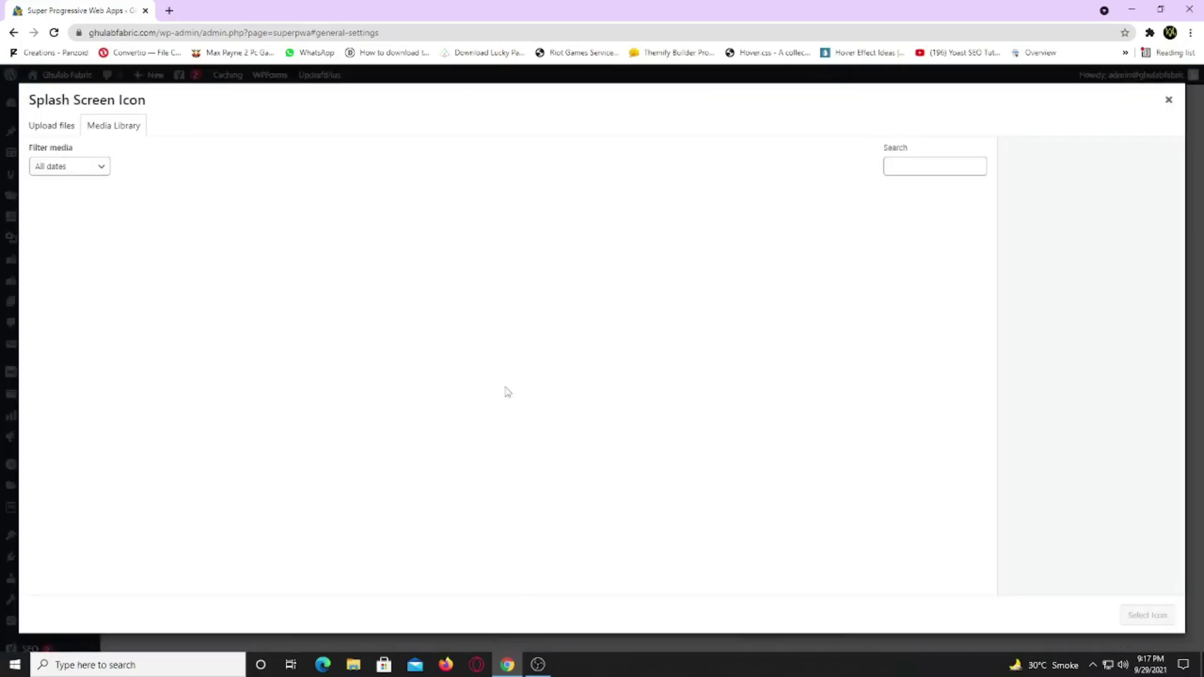
{"action": "left_click", "coordinate": [68, 127]}
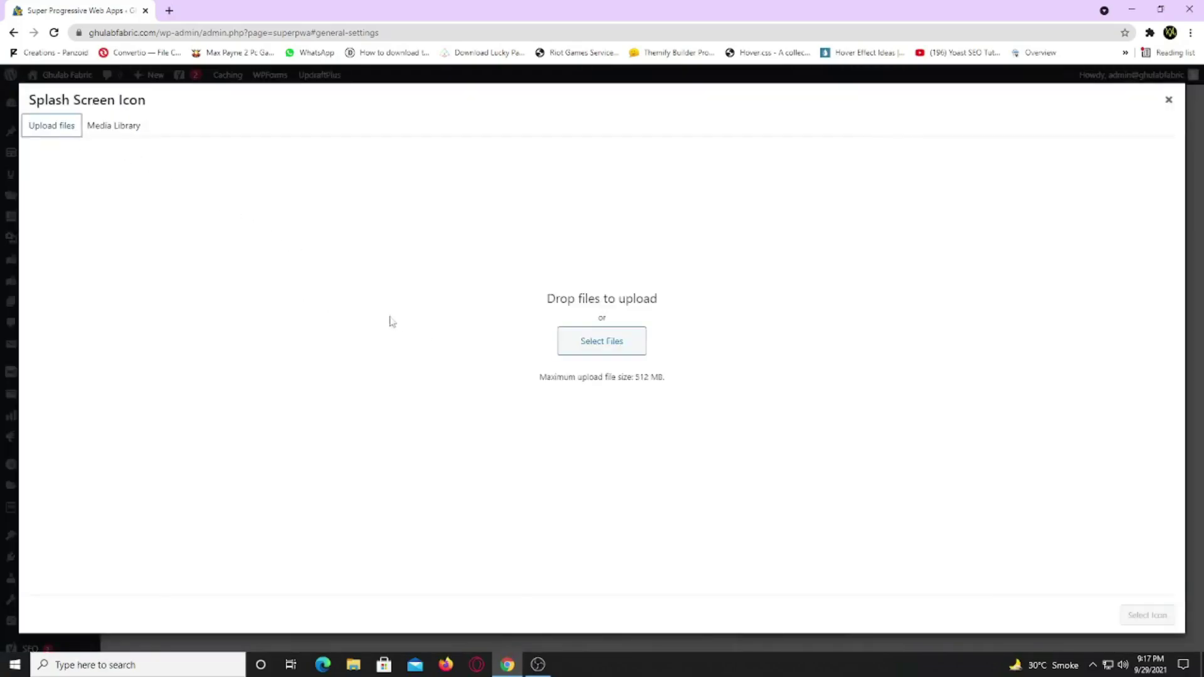
{"action": "left_click", "coordinate": [601, 351]}
{"action": "left_click", "coordinate": [577, 199]}
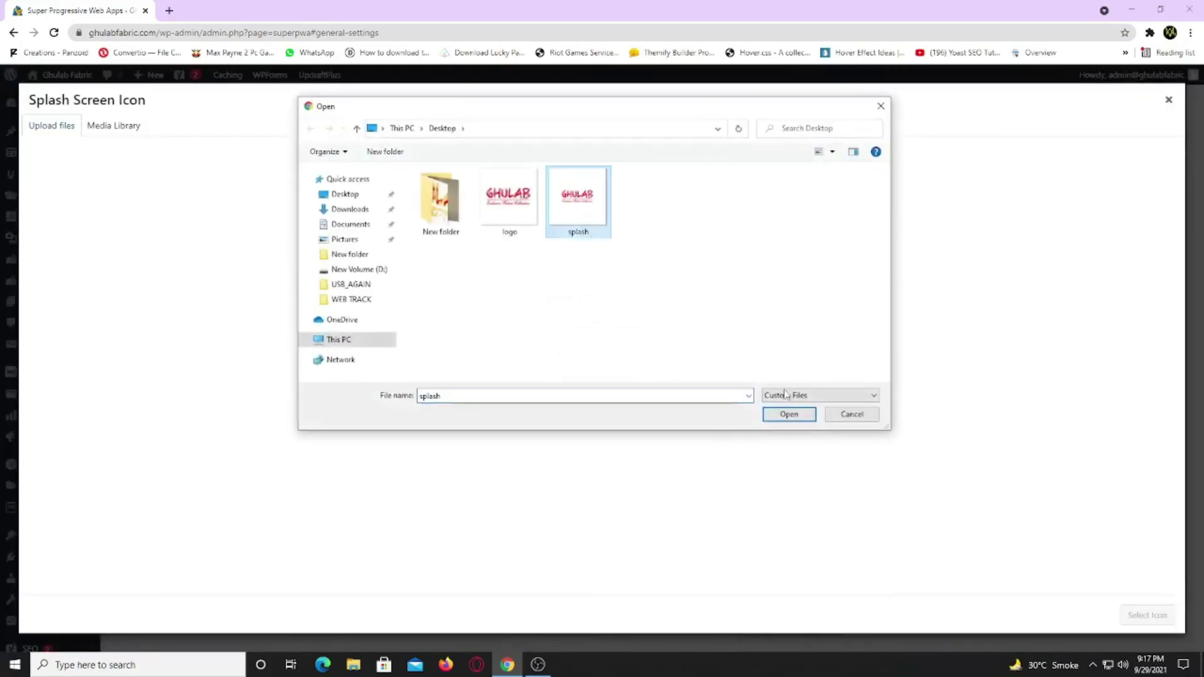
{"action": "left_click", "coordinate": [790, 415]}
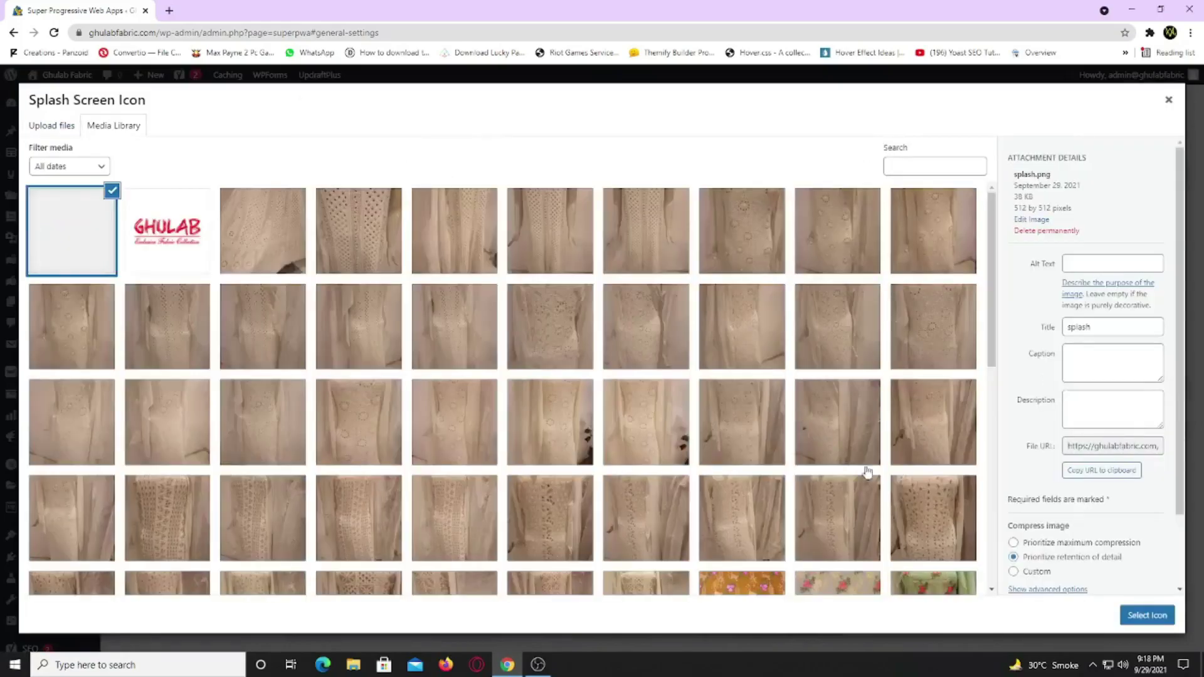
{"action": "left_click", "coordinate": [1153, 618]}
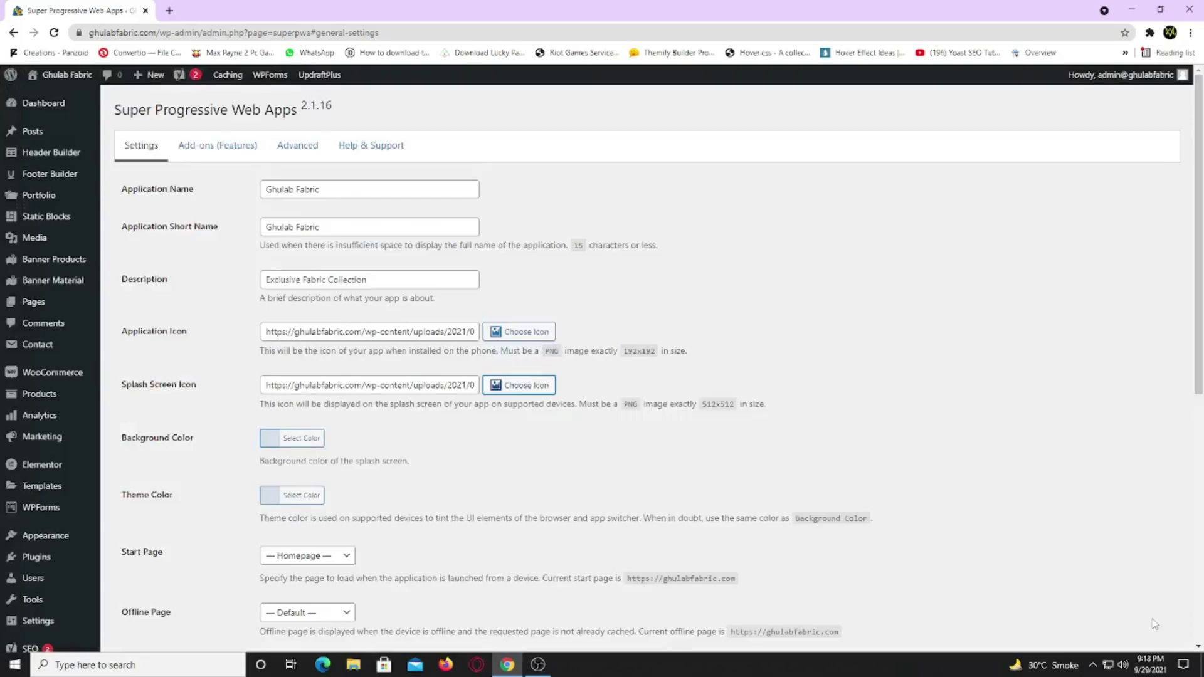
Step: Set the splash screen Background Color to white
{"action": "left_click", "coordinate": [274, 447]}
{"action": "left_click", "coordinate": [287, 584]}
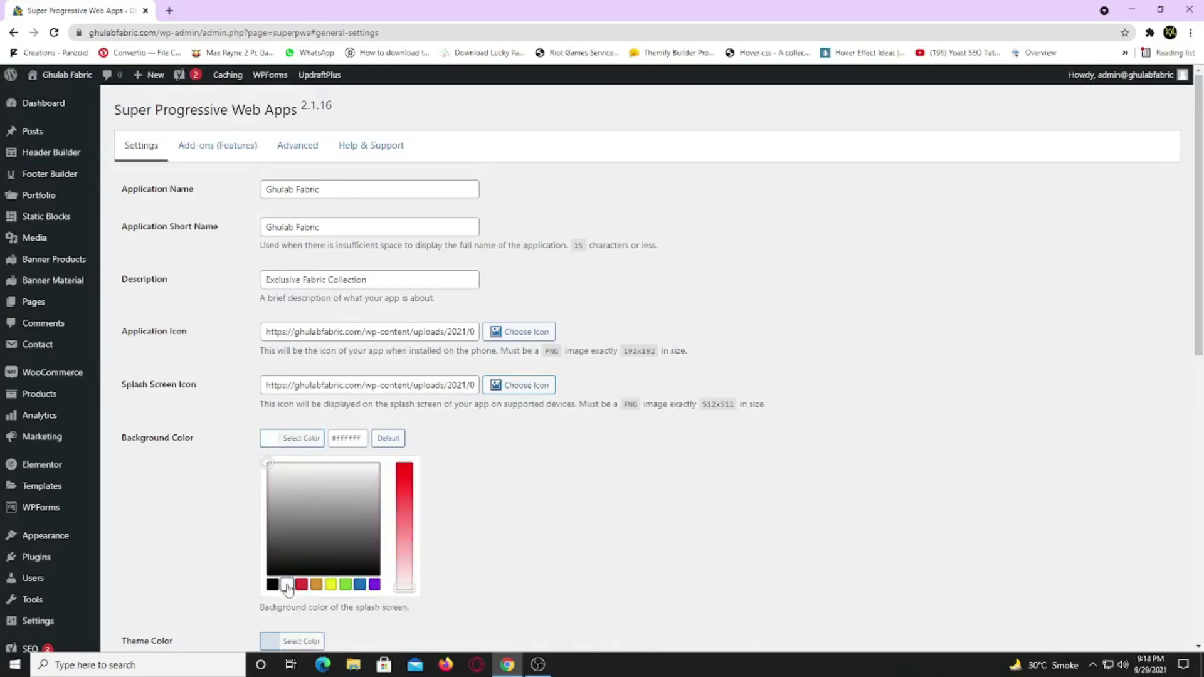
{"action": "left_click", "coordinate": [452, 469]}
Step: Set the Theme Color to red, #ee2c35
{"action": "scroll", "coordinate": [452, 470], "scroll_direction": "down", "scroll_amount": 2}
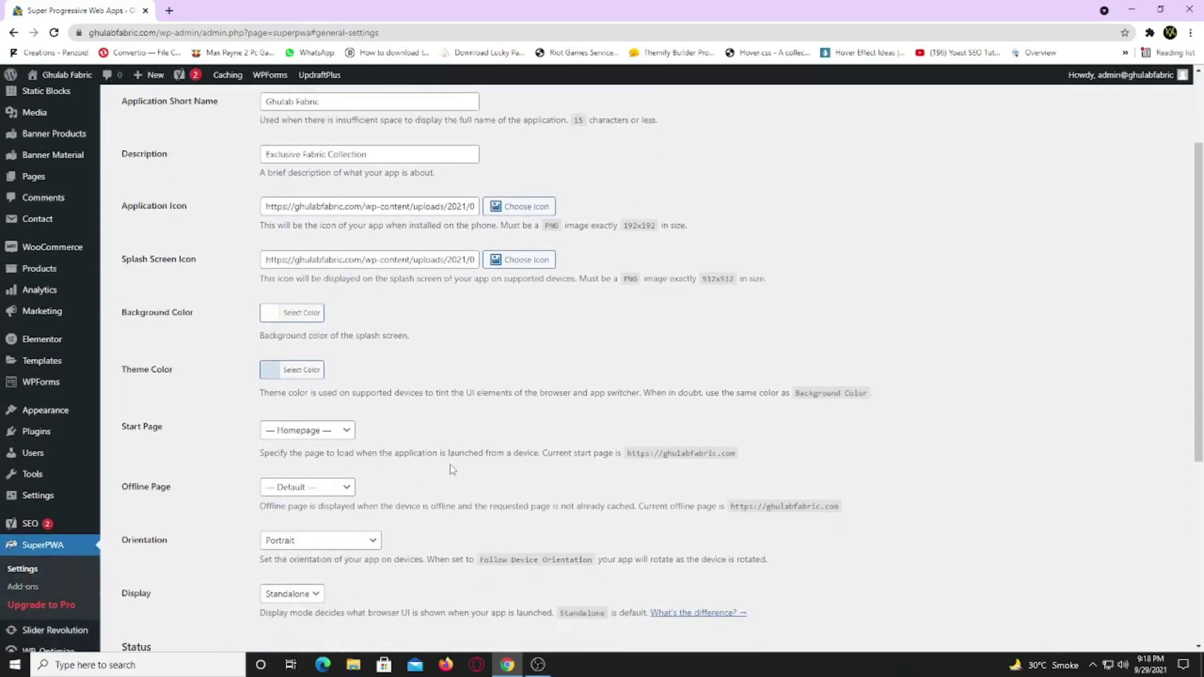
{"action": "left_click", "coordinate": [276, 375]}
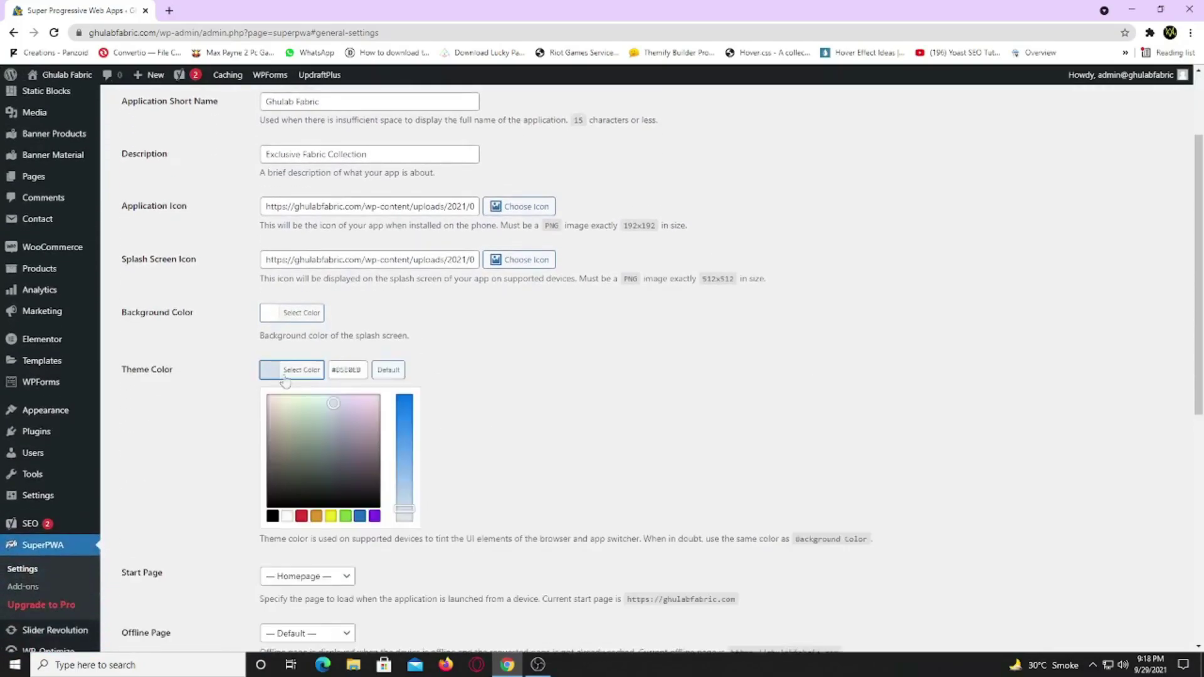
{"action": "left_click_drag", "start_coordinate": [337, 370], "coordinate": [362, 370]}
{"action": "type", "text": "e"}
{"action": "key", "text": "Down"}
{"action": "key", "text": "Return"}
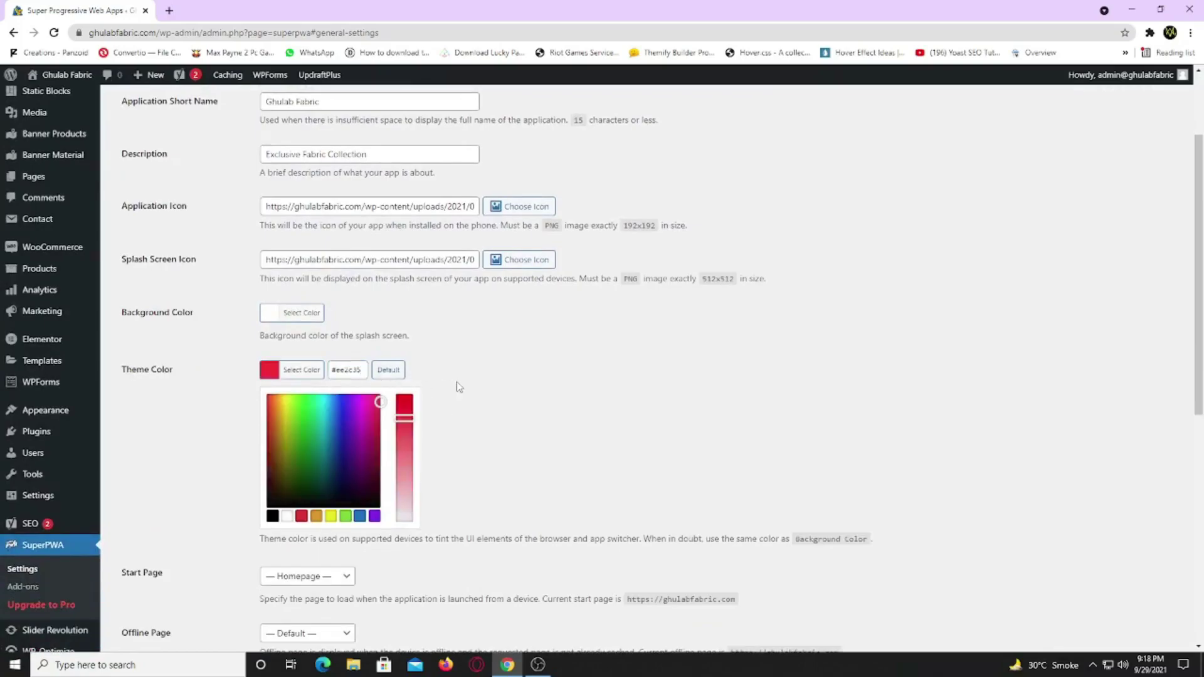
{"action": "left_click", "coordinate": [457, 385]}
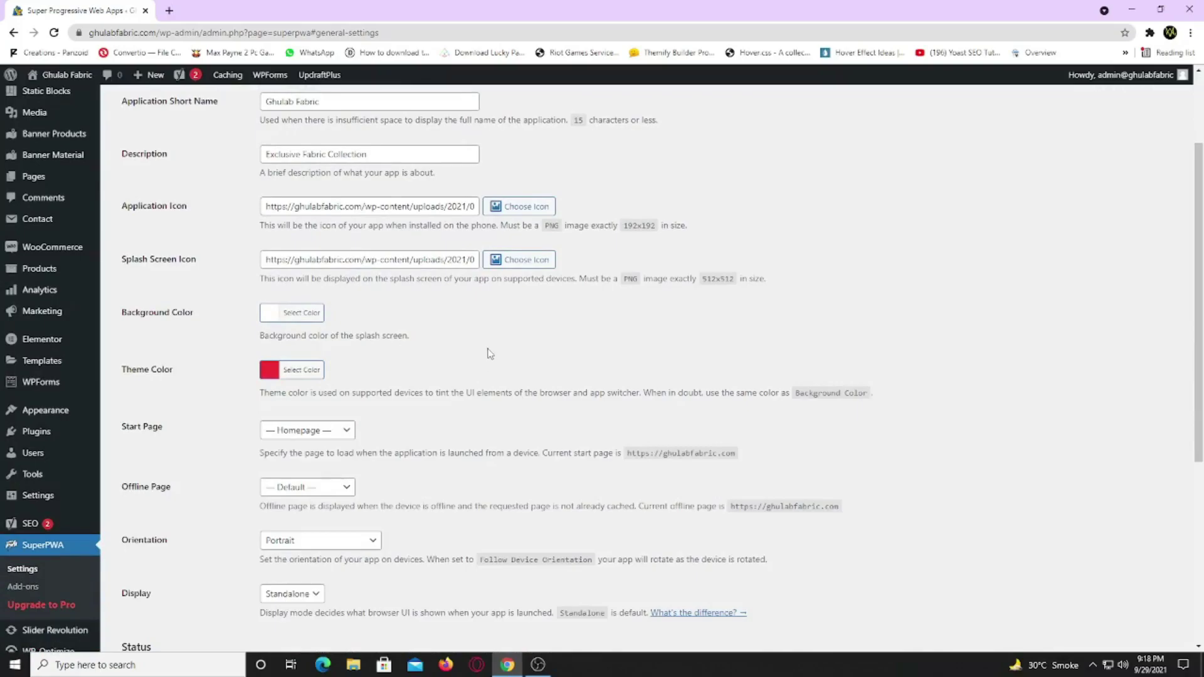
Step: Choose Home as the Start Page and Shop as the Offline Page
{"action": "scroll", "coordinate": [486, 352], "scroll_direction": "down", "scroll_amount": 1}
{"action": "left_click", "coordinate": [337, 370]}
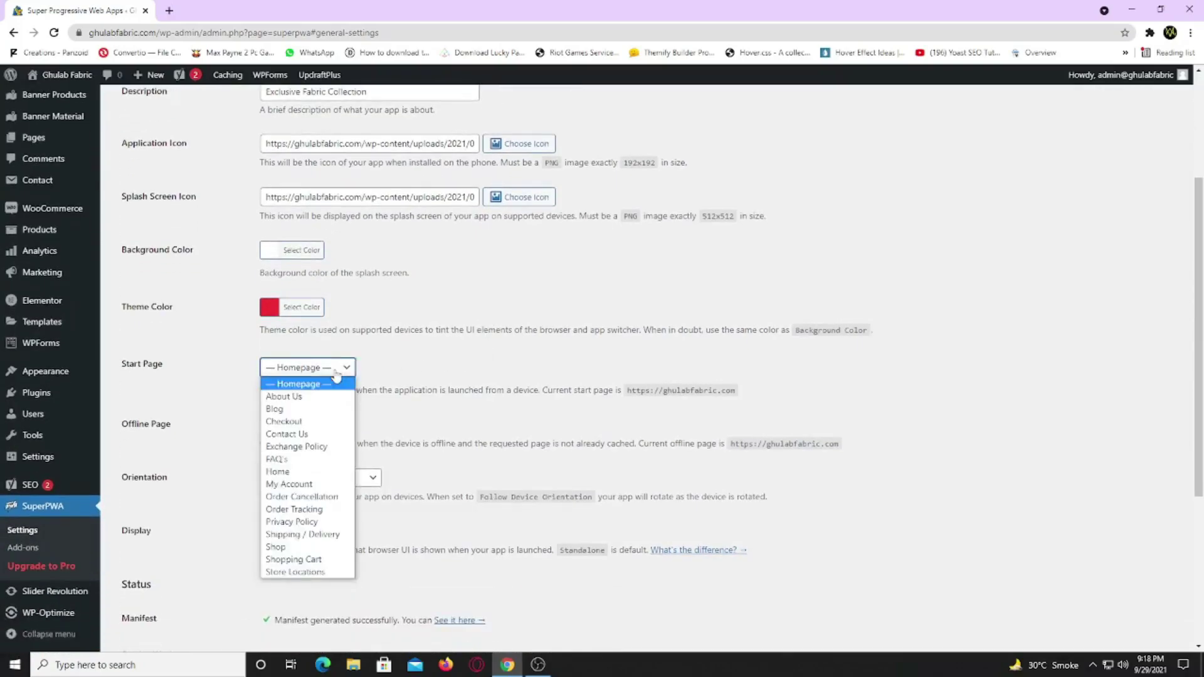
{"action": "left_click", "coordinate": [307, 476]}
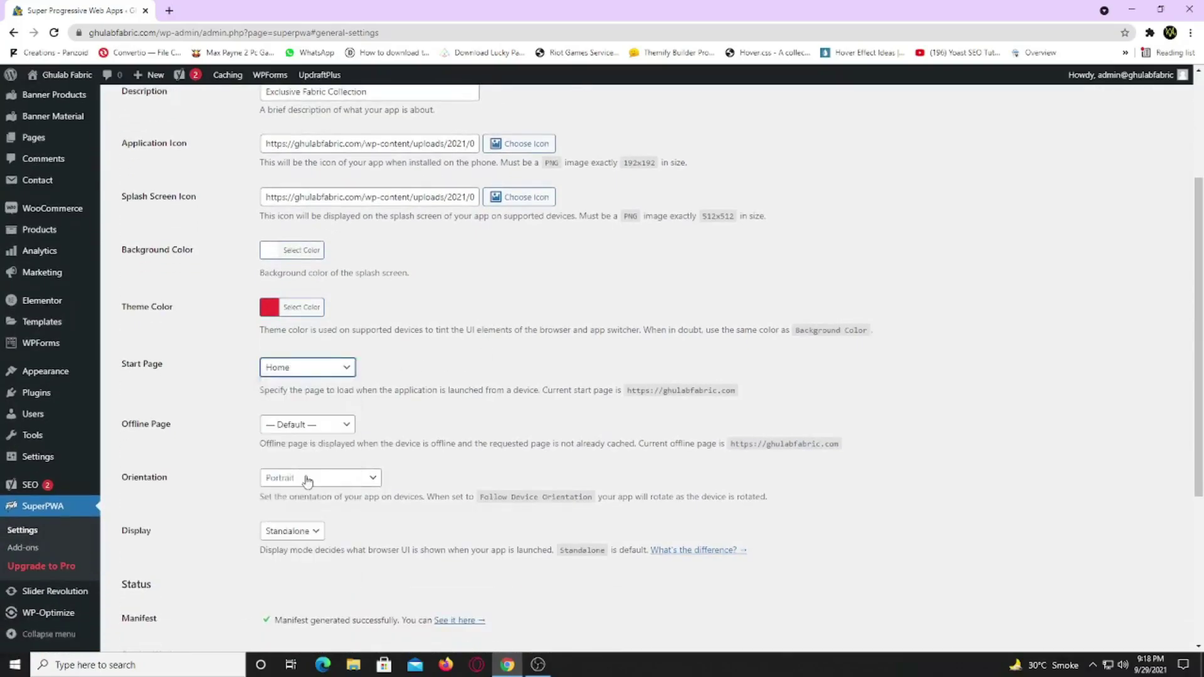
{"action": "left_click", "coordinate": [329, 428]}
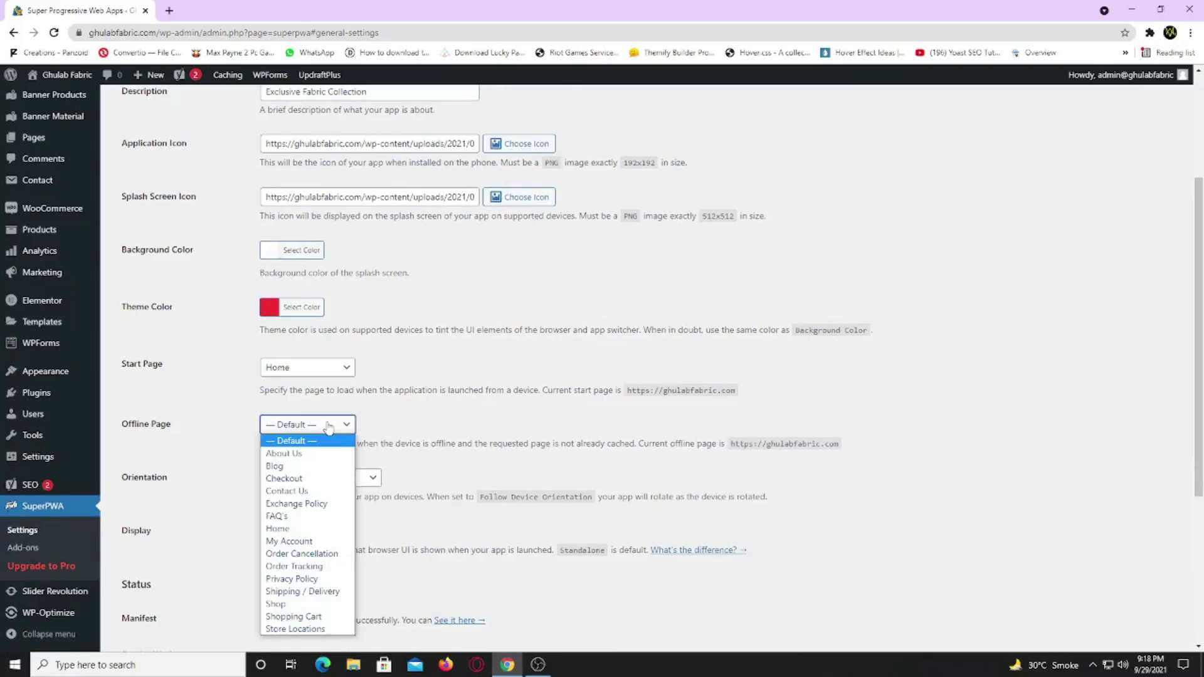
{"action": "left_click", "coordinate": [283, 604]}
{"action": "left_click", "coordinate": [427, 407]}
Step: Keep Orientation at Portrait and Display at Standalone
{"action": "scroll", "coordinate": [427, 407], "scroll_direction": "down", "scroll_amount": 2}
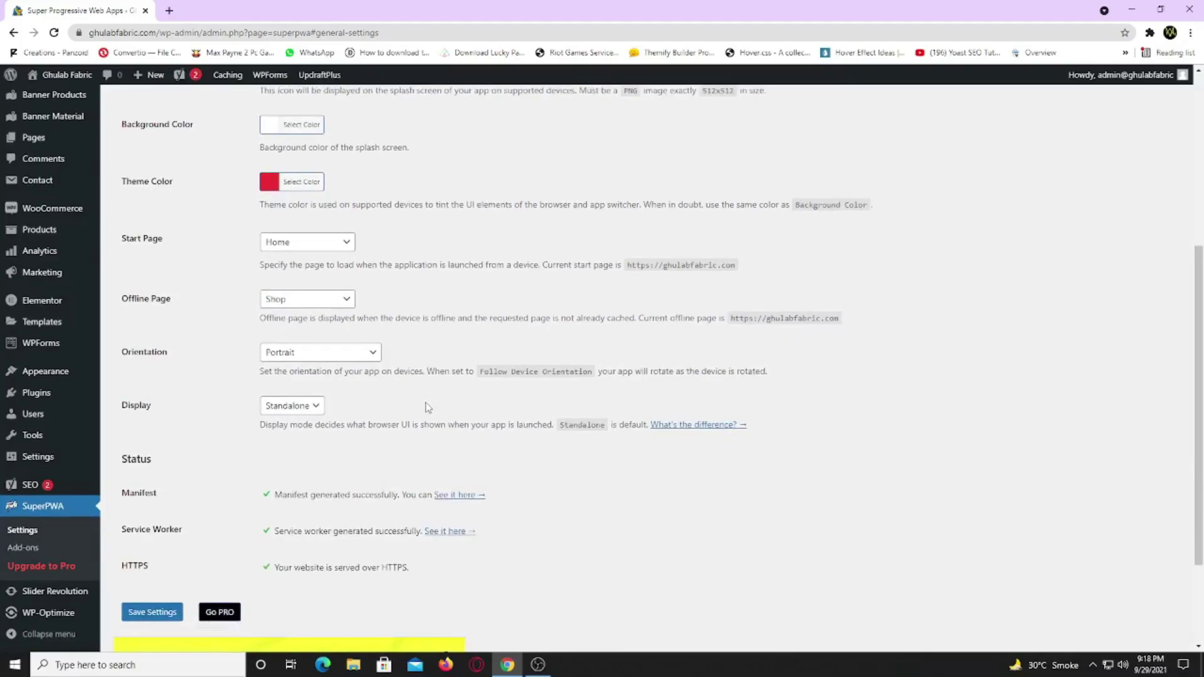
{"action": "left_click", "coordinate": [352, 356]}
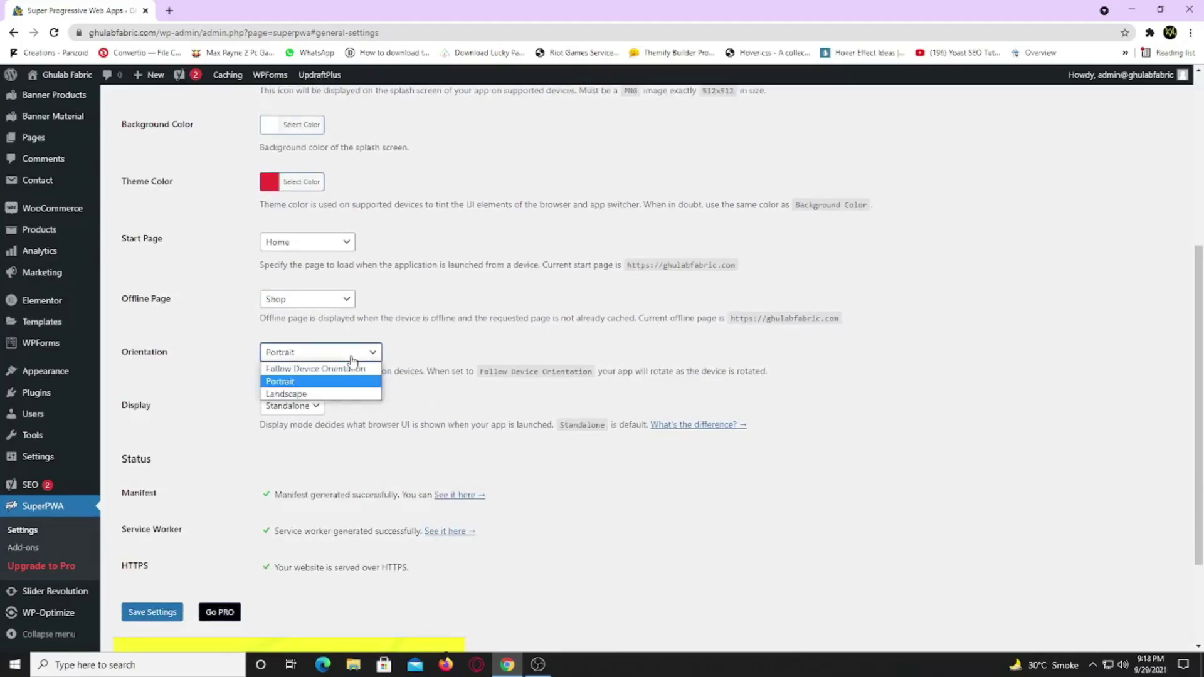
{"action": "left_click", "coordinate": [350, 356]}
{"action": "left_click", "coordinate": [345, 413]}
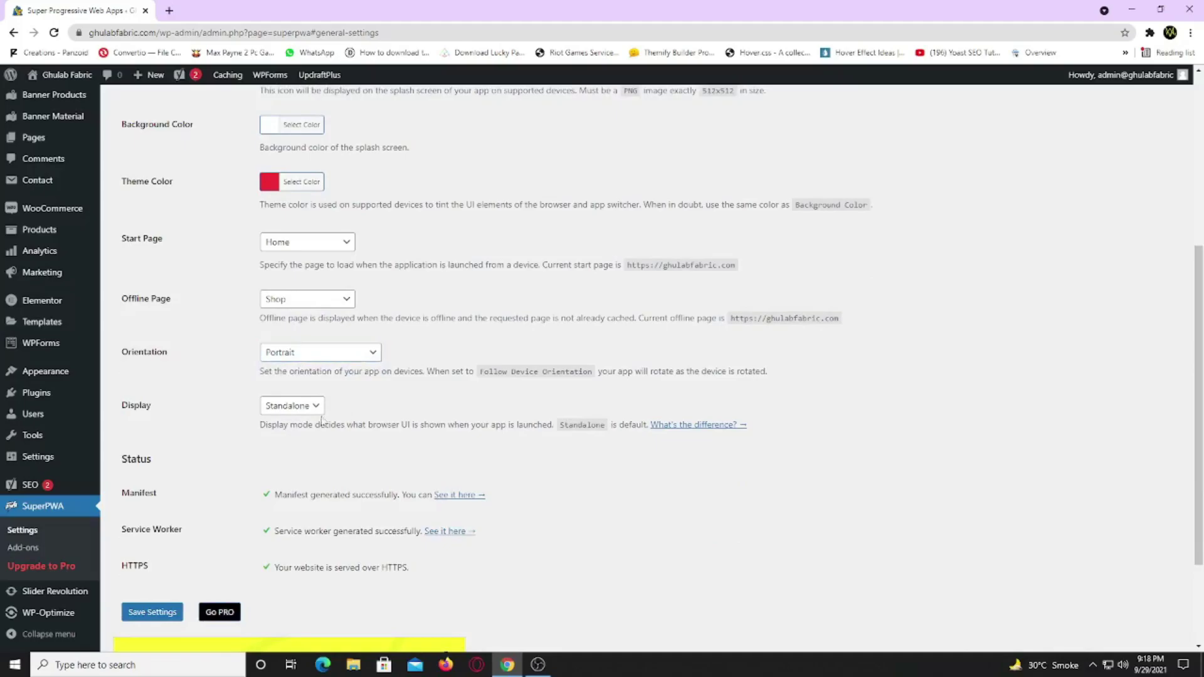
{"action": "left_click", "coordinate": [288, 412]}
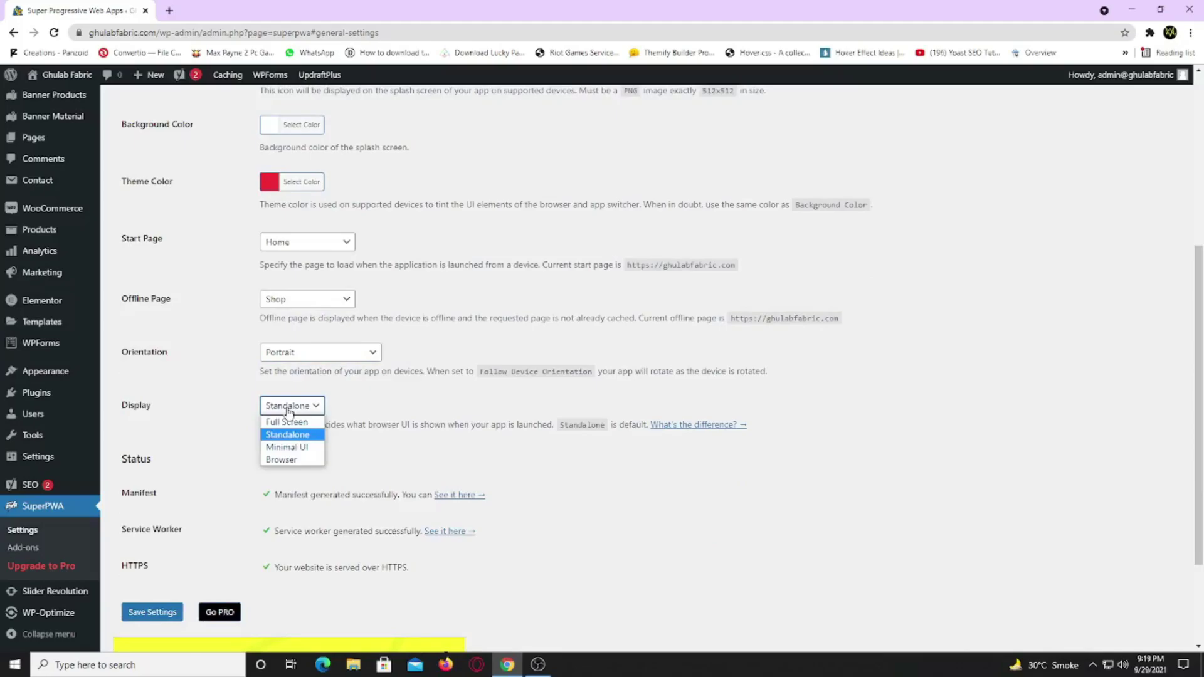
{"action": "left_click", "coordinate": [427, 406]}
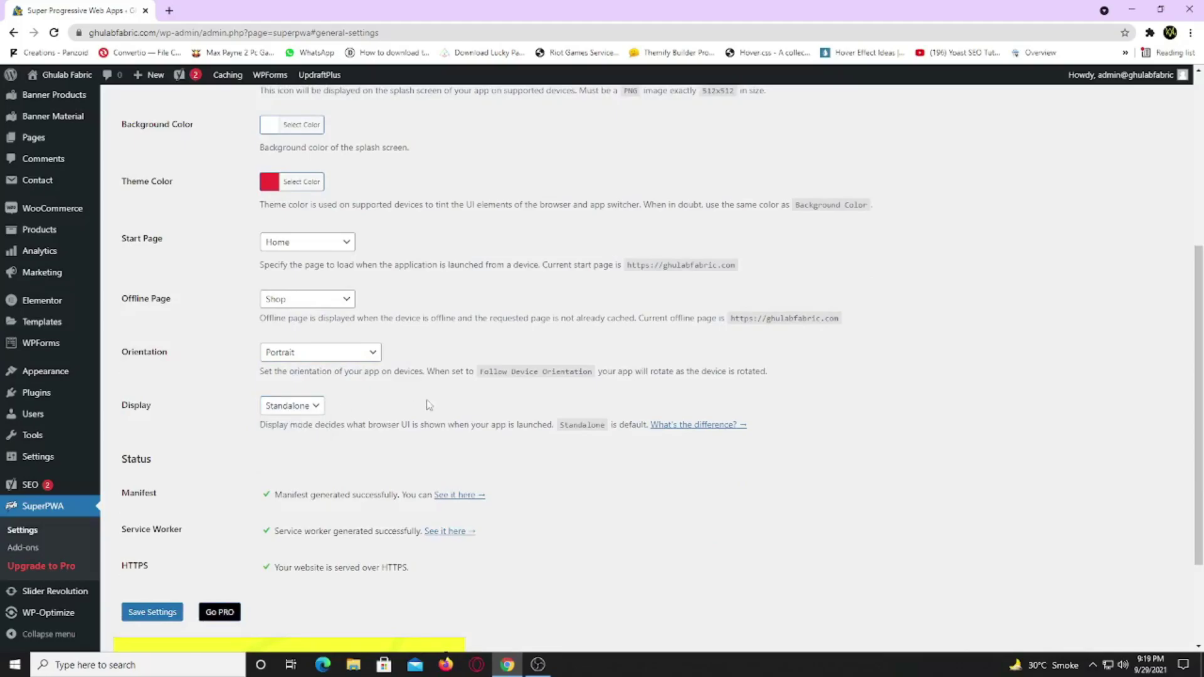
Step: Review the Status section and its HTTPS message
{"action": "scroll", "coordinate": [427, 405], "scroll_direction": "down", "scroll_amount": 1}
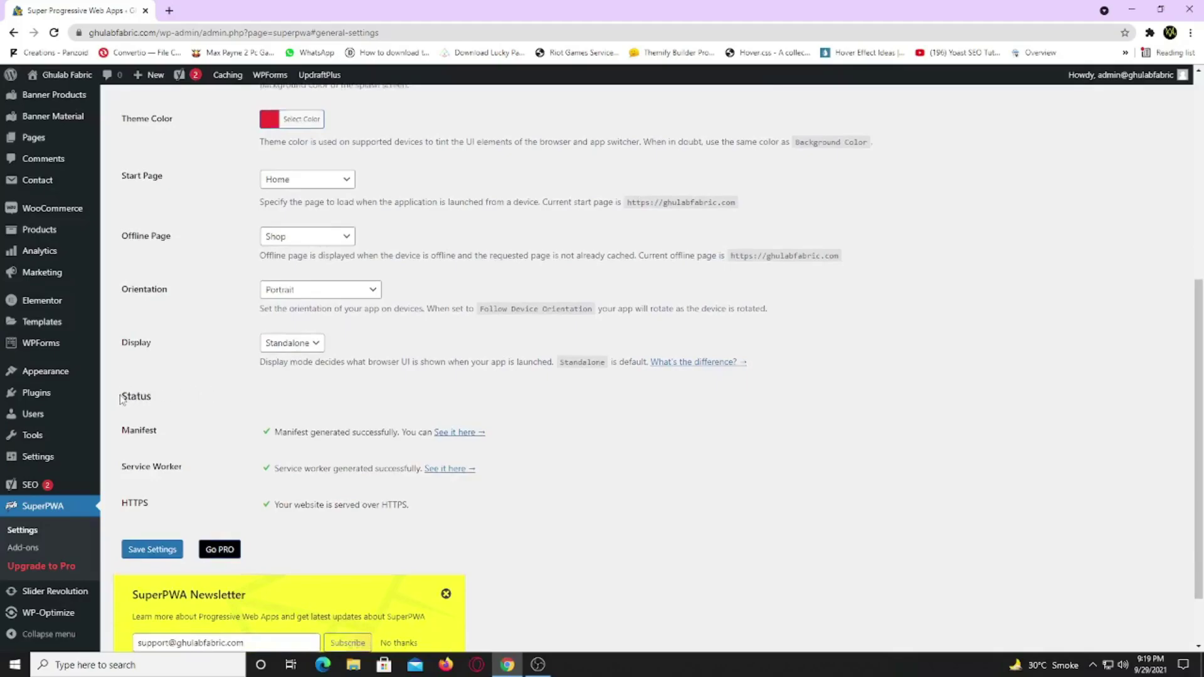
{"action": "left_click_drag", "start_coordinate": [120, 398], "coordinate": [169, 395]}
{"action": "left_click", "coordinate": [221, 408]}
{"action": "left_click_drag", "start_coordinate": [271, 505], "coordinate": [421, 505]}
{"action": "left_click", "coordinate": [429, 504]}
Step: Confirm the site's secure connection details, then save the PWA settings
{"action": "left_click", "coordinate": [80, 33]}
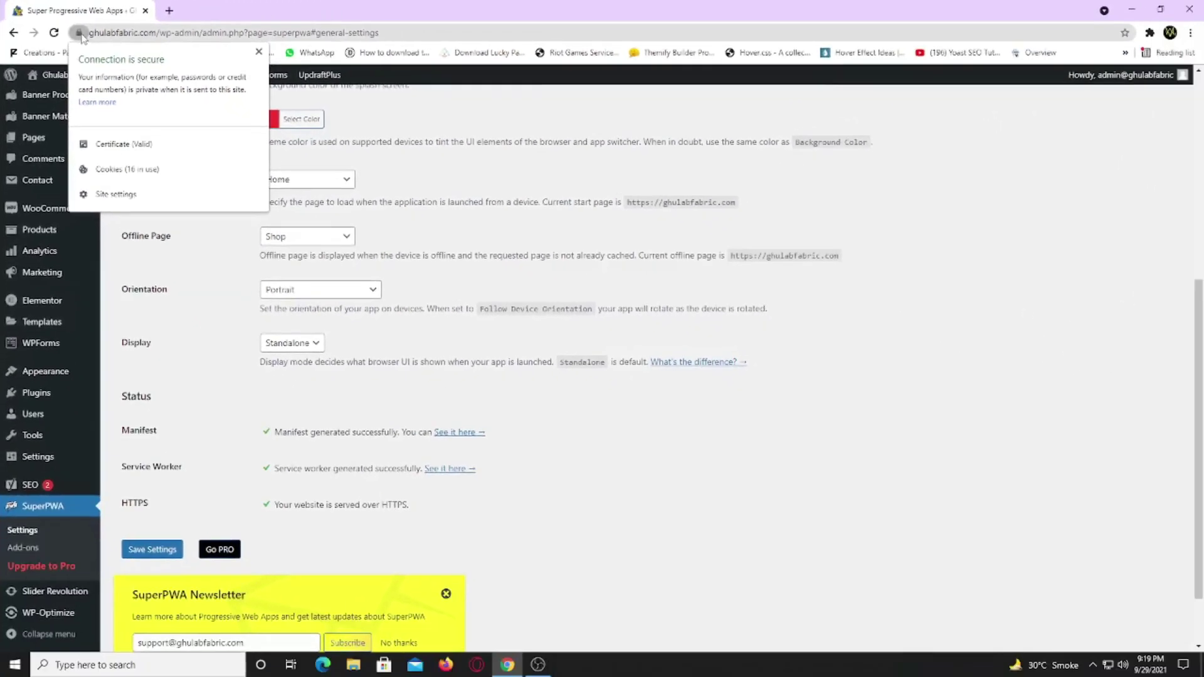
{"action": "left_click", "coordinate": [80, 32]}
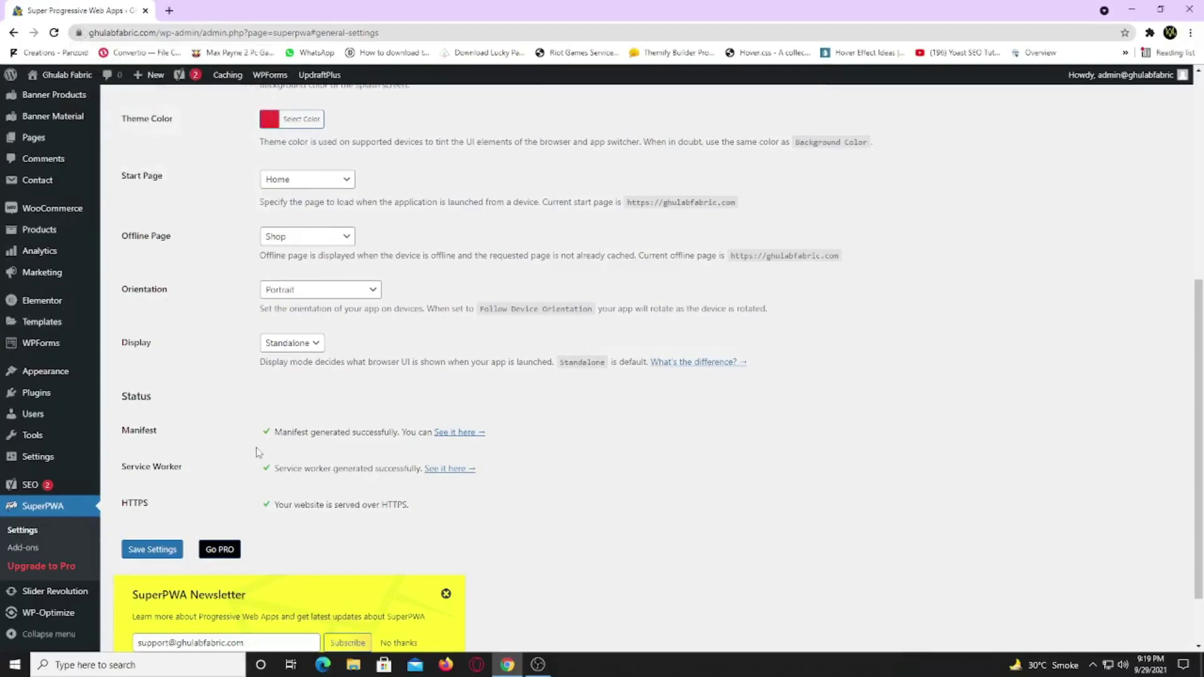
{"action": "left_click", "coordinate": [166, 551]}
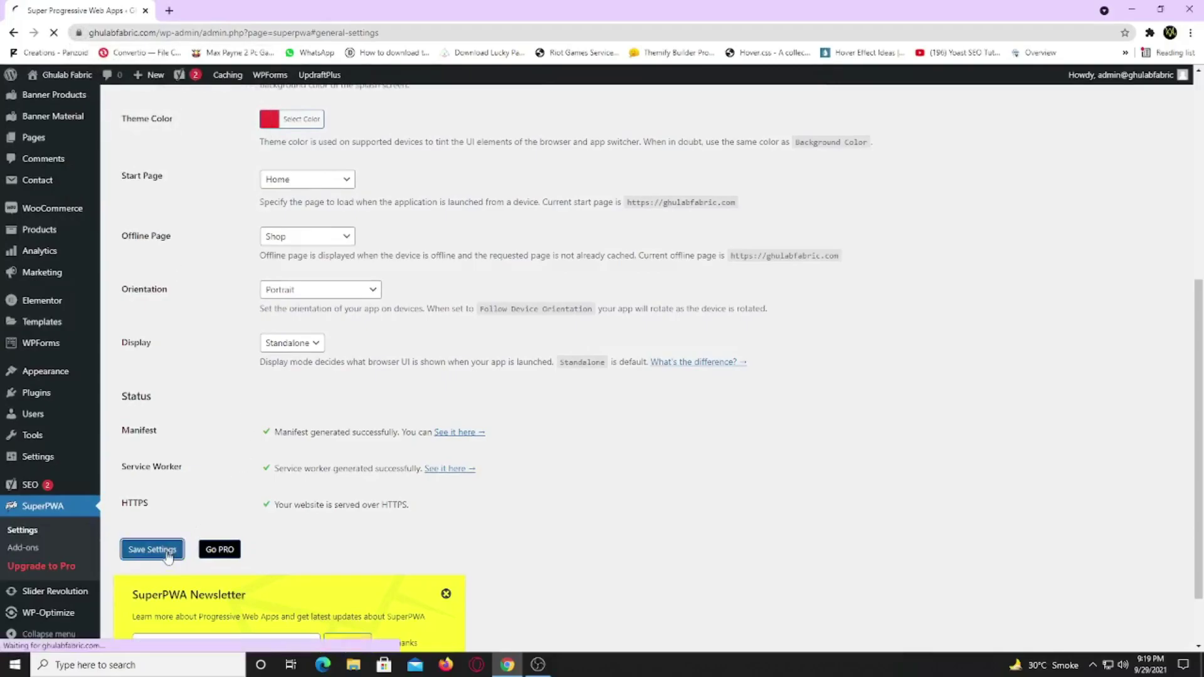